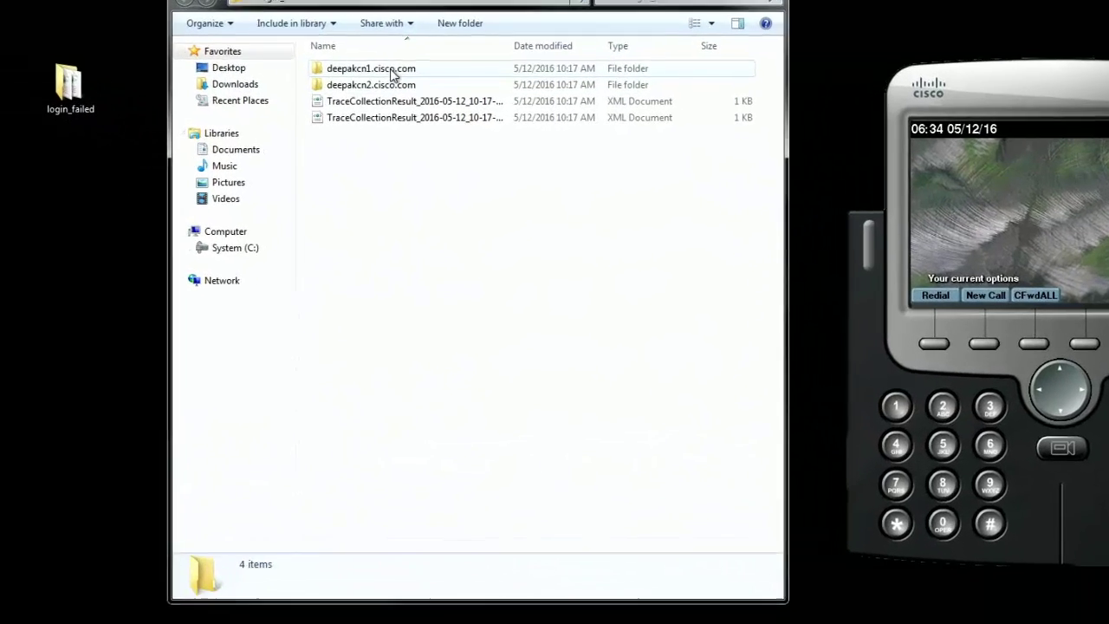
Browse deepakcn1.cisco.com > 2016-05-12_10-17-11 > uccx > log > MIVR and open Cisco001MIVR011.log in a text editor.
{"action": "double_click", "coordinate": [418, 131]}
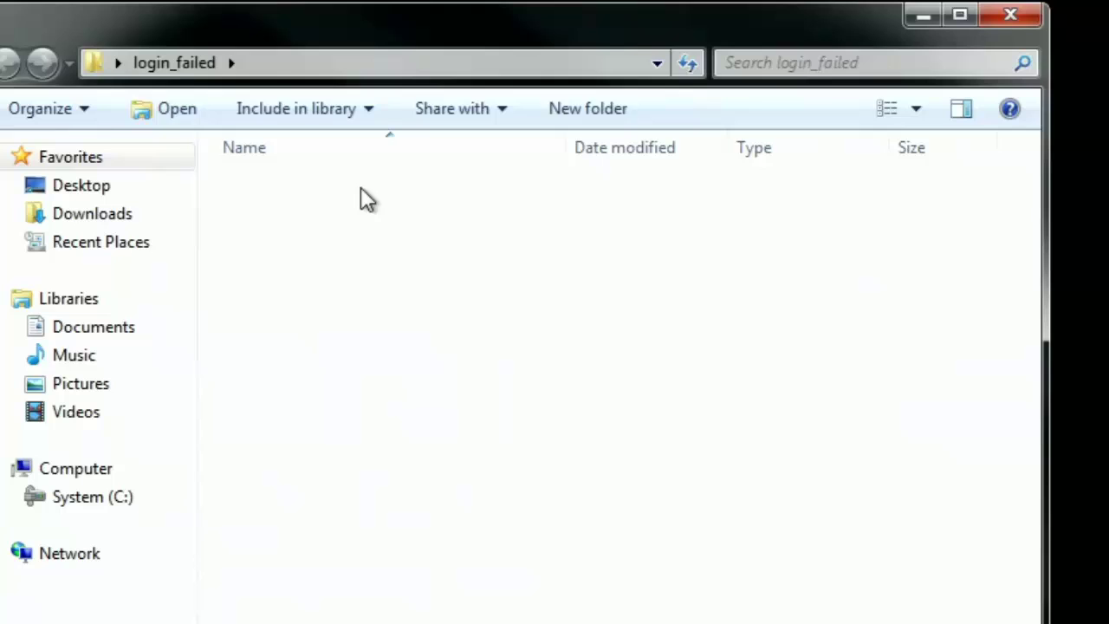
{"action": "double_click", "coordinate": [347, 192]}
{"action": "double_click", "coordinate": [347, 192]}
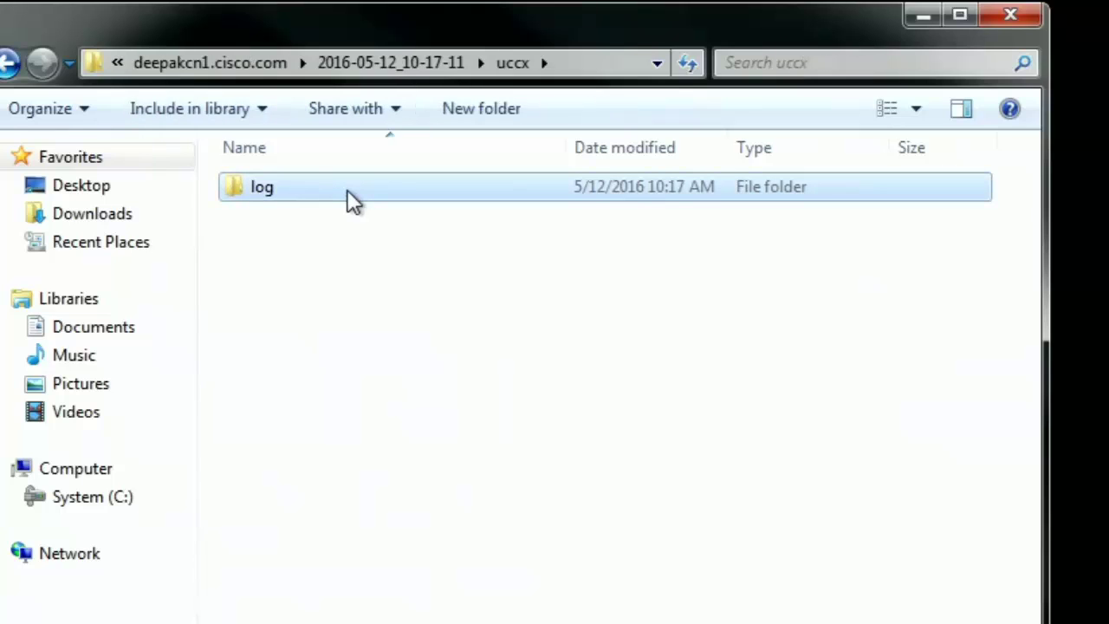
{"action": "double_click", "coordinate": [347, 189]}
{"action": "double_click", "coordinate": [347, 190]}
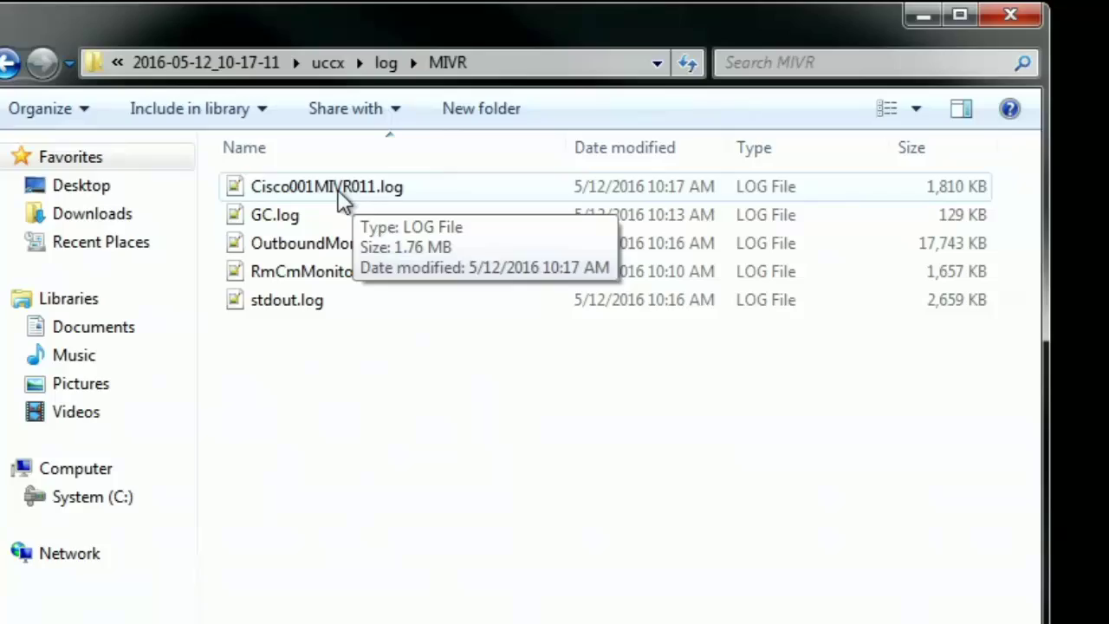
{"action": "right_click", "coordinate": [339, 192]}
{"action": "key", "text": "Escape"}
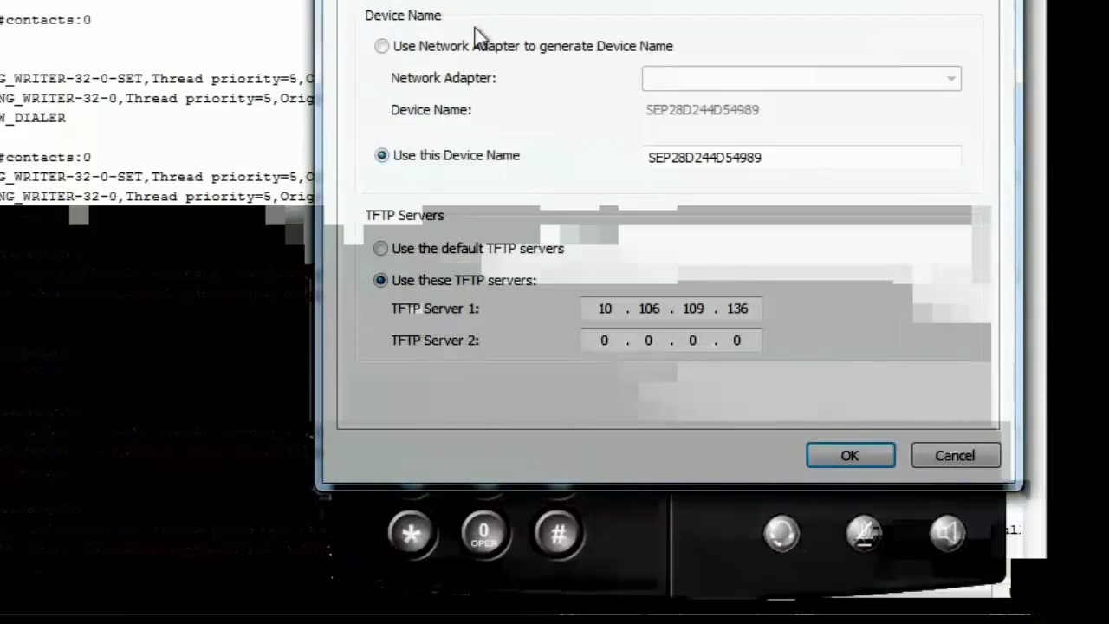
Confirm the Network device name reads SEP28D244D54989 and close Preferences with OK.
{"action": "left_click_drag", "start_coordinate": [776, 162], "coordinate": [595, 181]}
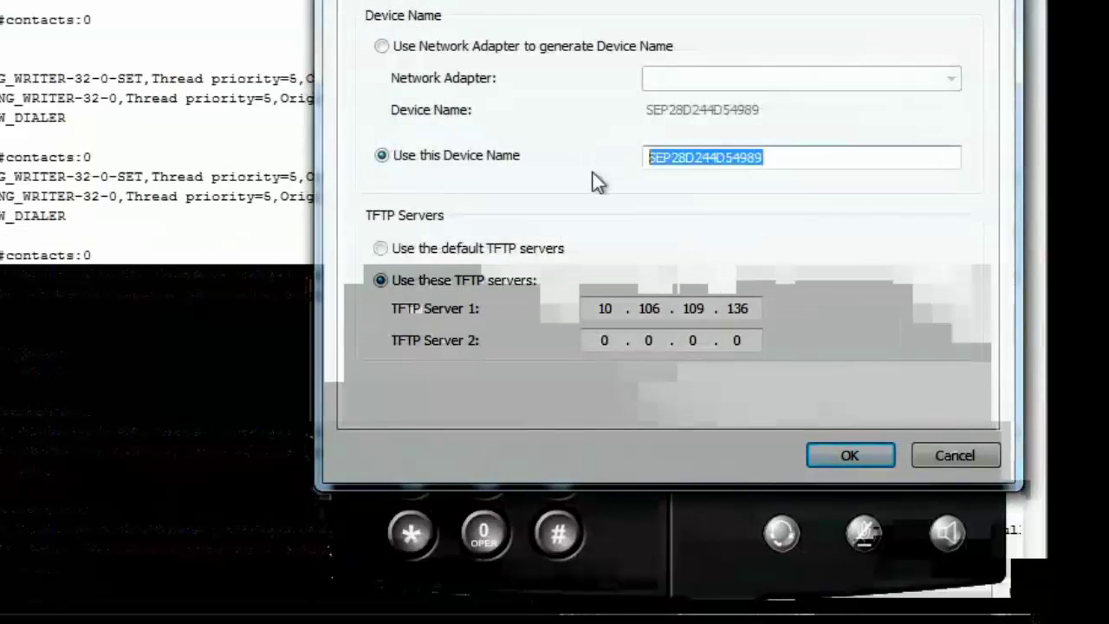
{"action": "left_click", "coordinate": [851, 455]}
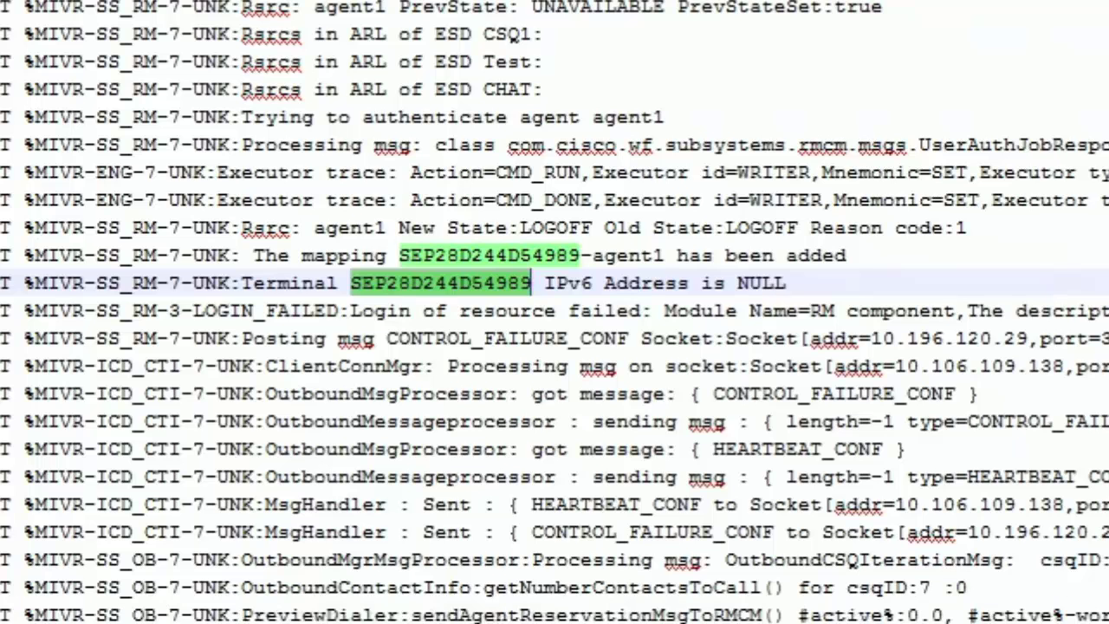
Select the log line mapping SEP28D244D54989 to agent1 and the Terminal line reporting IPv6 Address NULL.
{"action": "scroll", "coordinate": [560, 355], "scroll_direction": "up", "scroll_amount": 1}
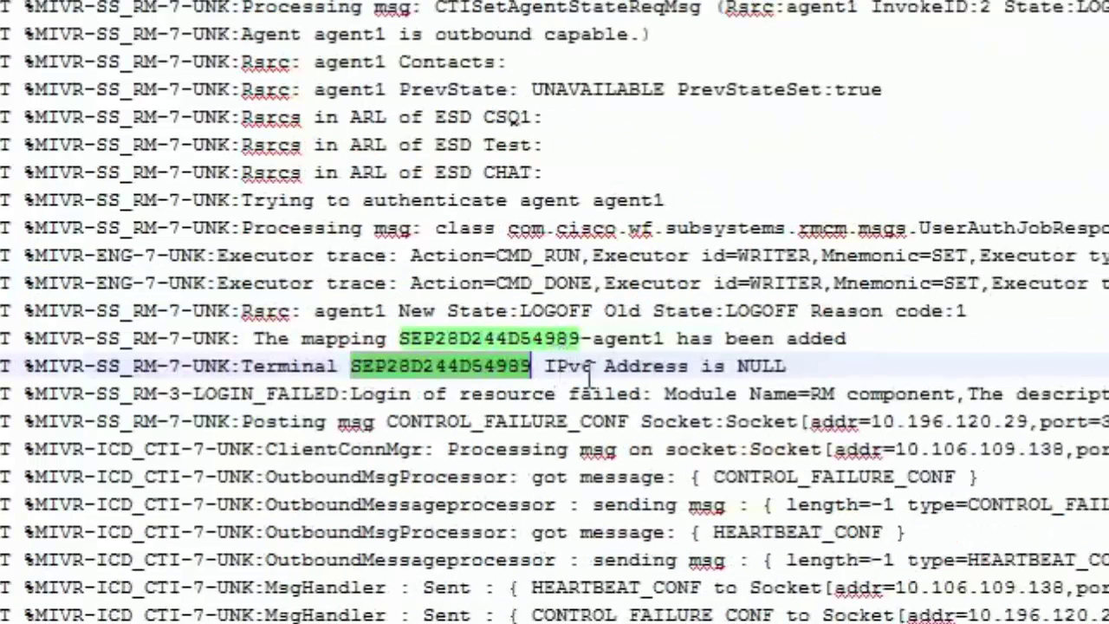
{"action": "left_click", "coordinate": [378, 364]}
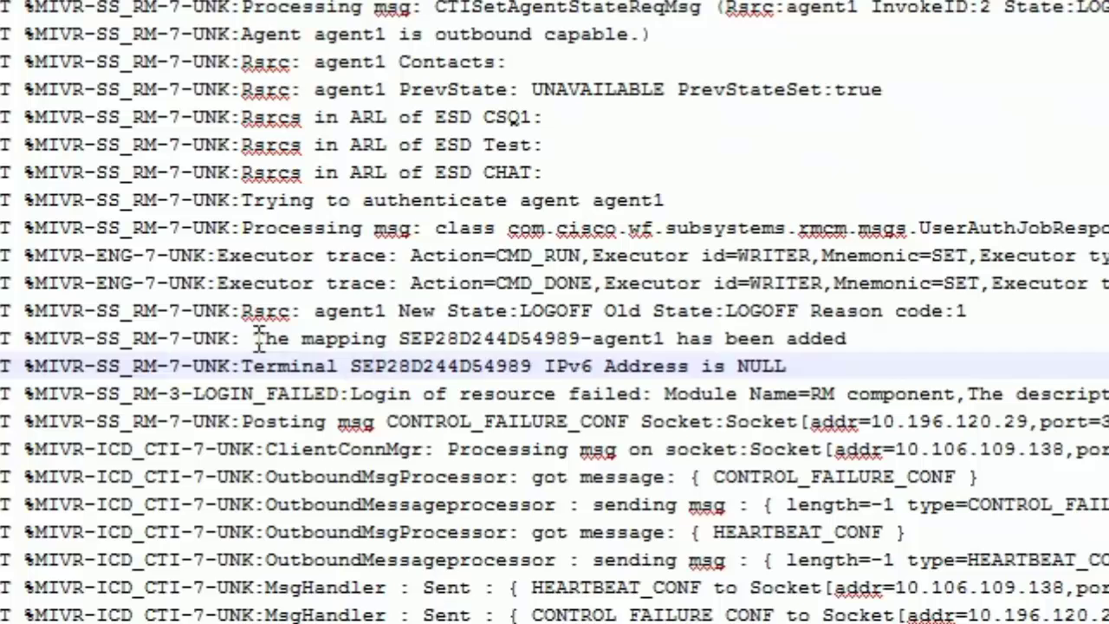
{"action": "left_click_drag", "start_coordinate": [252, 337], "coordinate": [400, 339]}
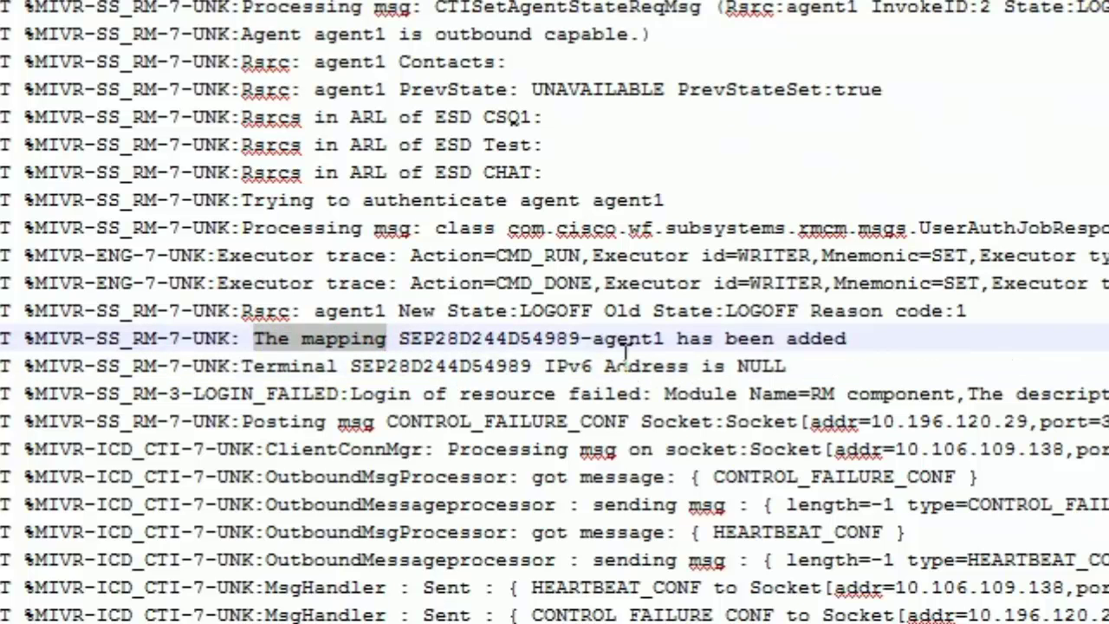
{"action": "double_click", "coordinate": [635, 338]}
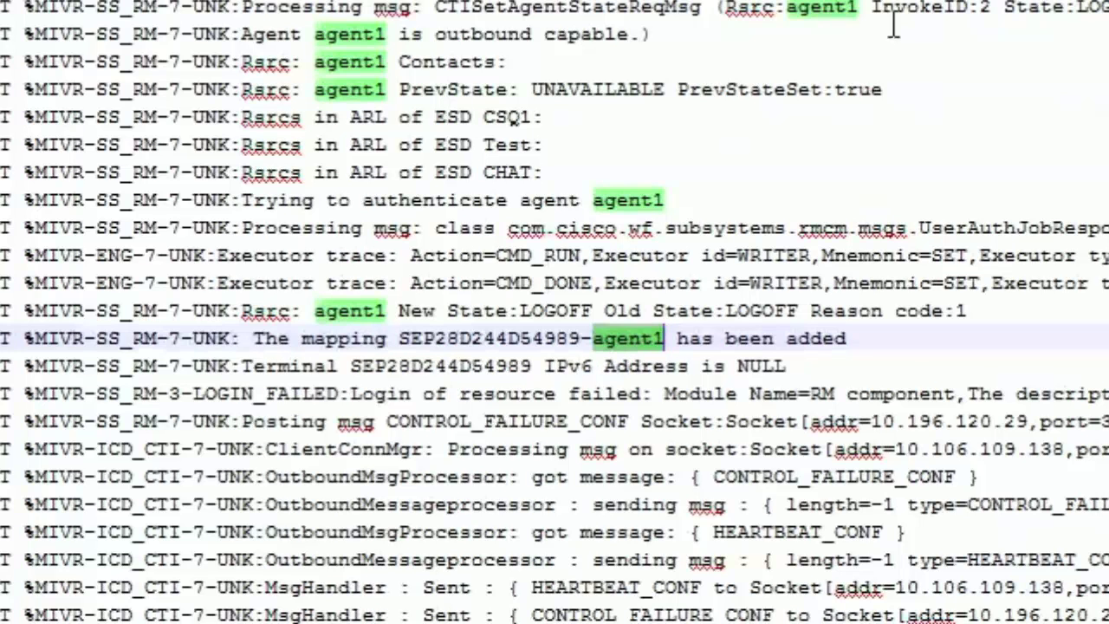
{"action": "left_click", "coordinate": [823, 10]}
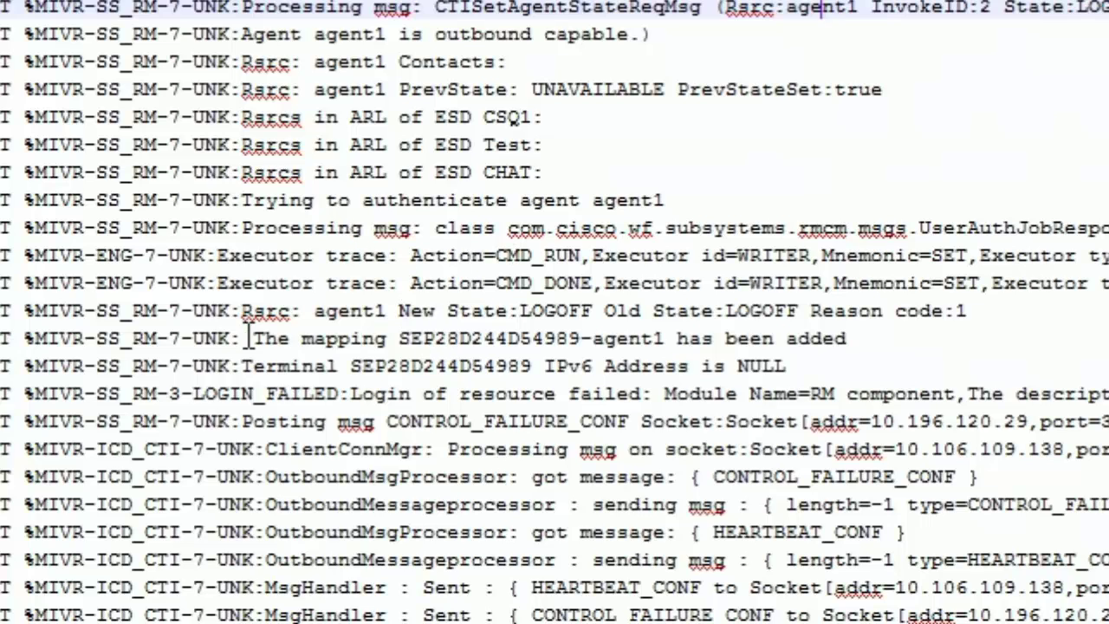
{"action": "left_click_drag", "start_coordinate": [244, 338], "coordinate": [586, 336]}
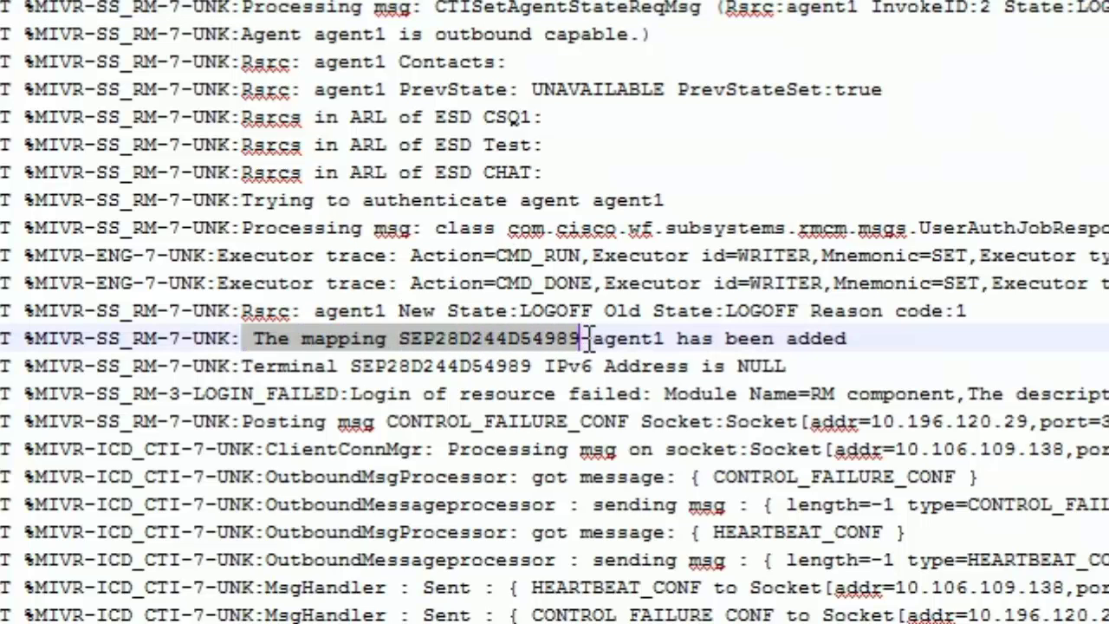
{"action": "left_click_drag", "start_coordinate": [241, 366], "coordinate": [793, 370]}
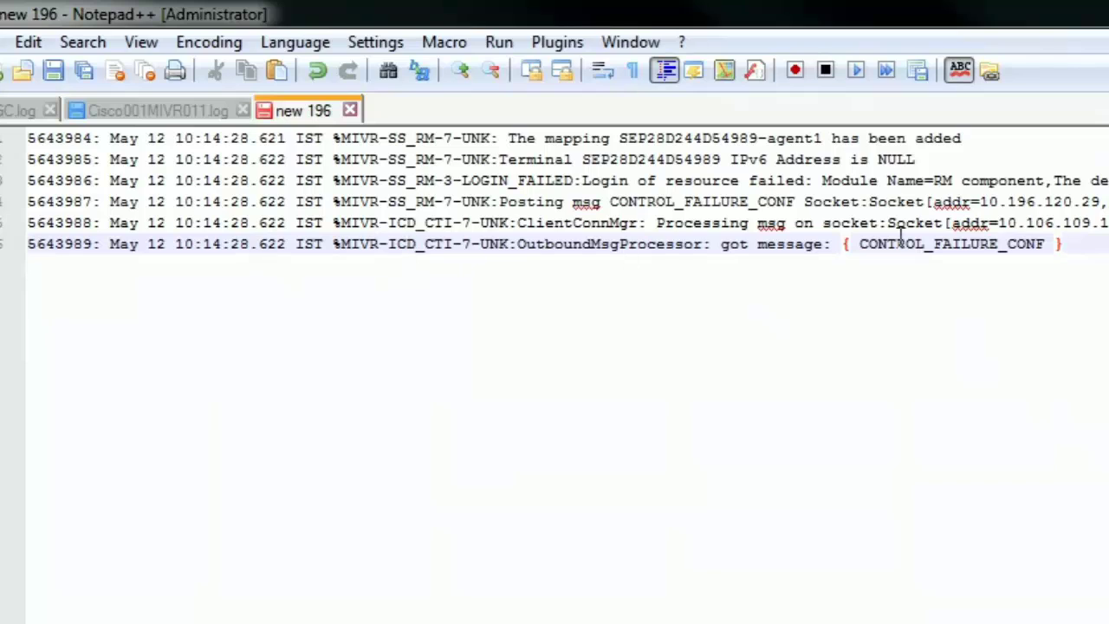
In new 196, highlight SEP28D244D54989 and the LOGIN_FAILED and 'IPv6 Address is NULL' messages.
{"action": "double_click", "coordinate": [662, 132]}
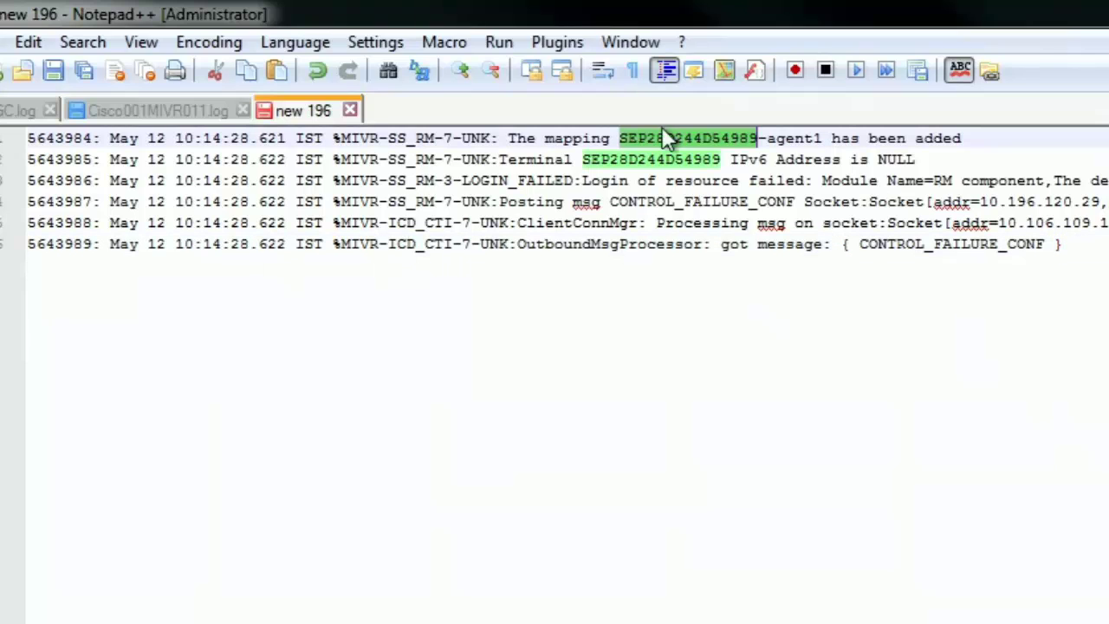
{"action": "right_click", "coordinate": [647, 160]}
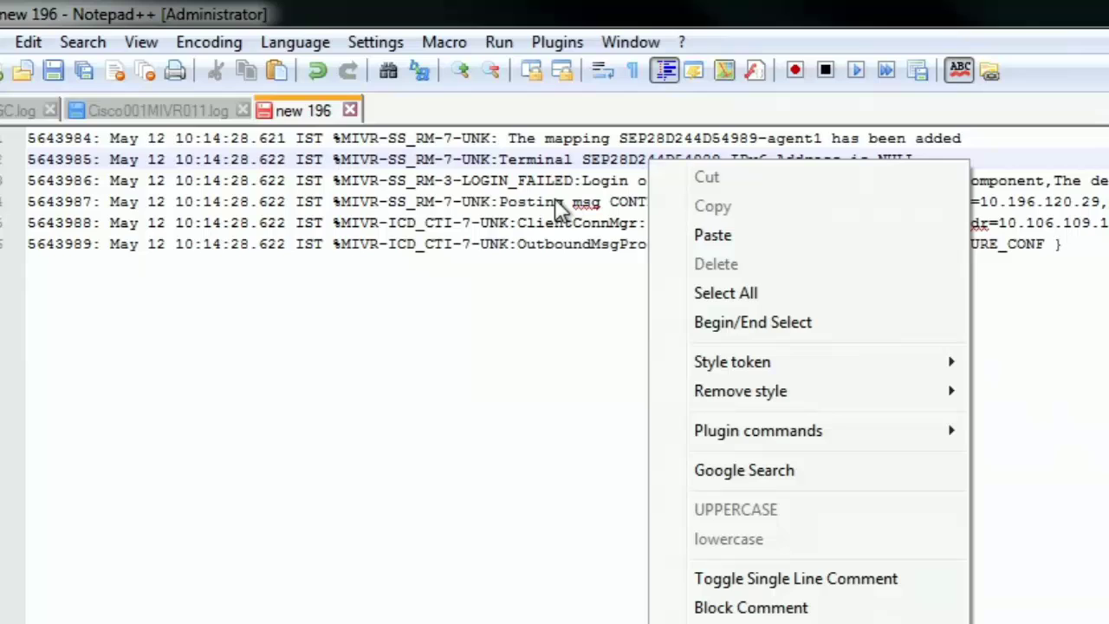
{"action": "left_click", "coordinate": [491, 179]}
{"action": "left_click_drag", "start_coordinate": [463, 180], "coordinate": [809, 173]}
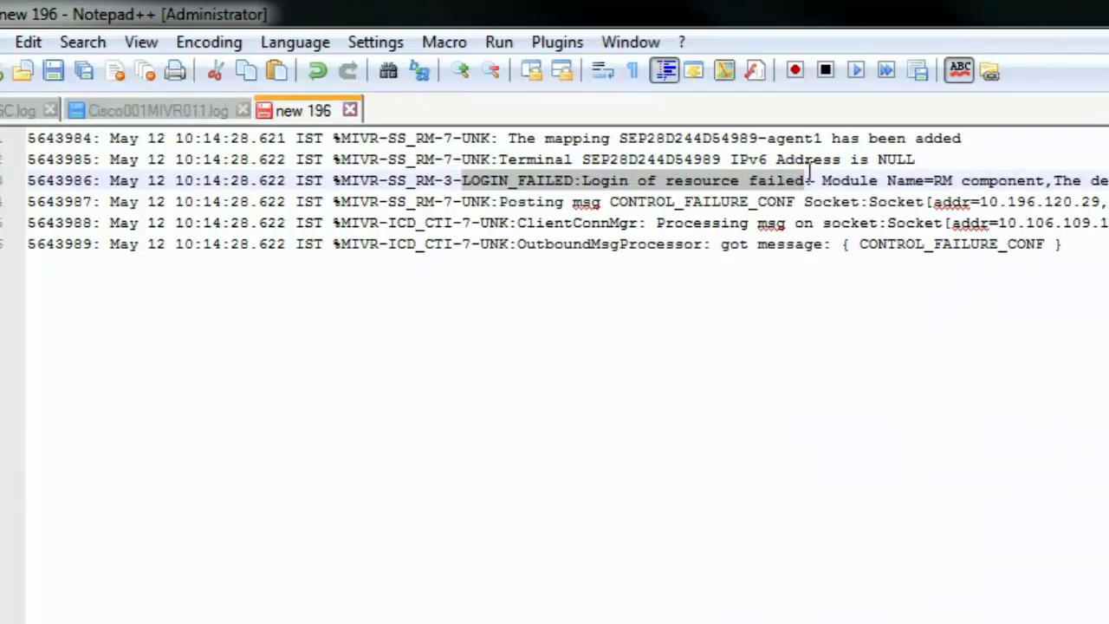
{"action": "left_click_drag", "start_coordinate": [721, 160], "coordinate": [923, 165]}
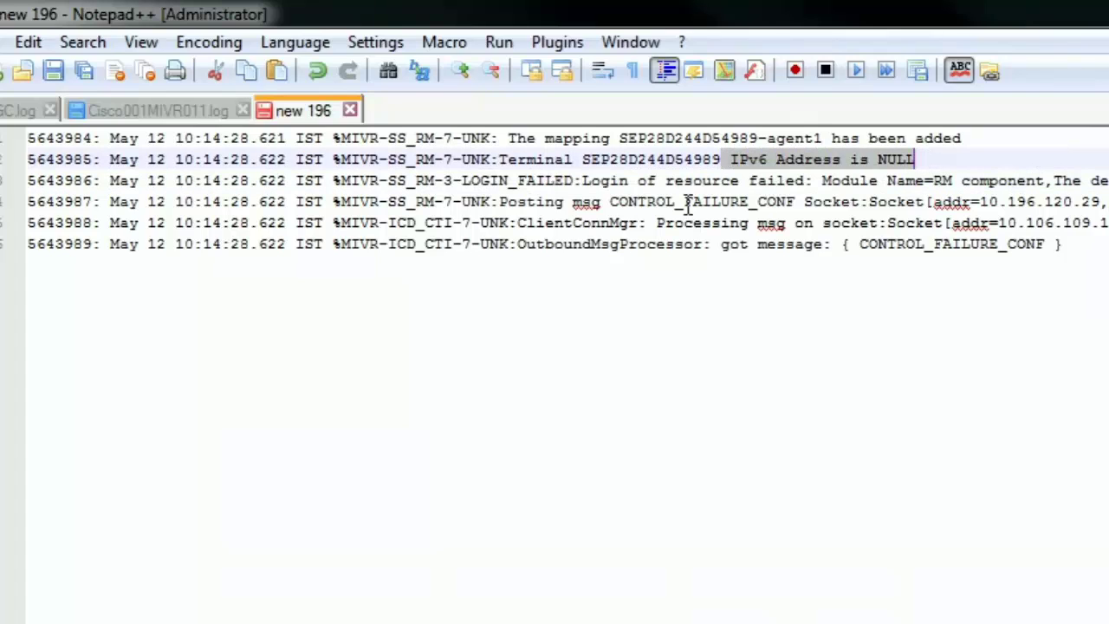
{"action": "left_click_drag", "start_coordinate": [453, 180], "coordinate": [730, 180]}
{"action": "double_click", "coordinate": [678, 159]}
{"action": "key", "text": "ctrl+c"}
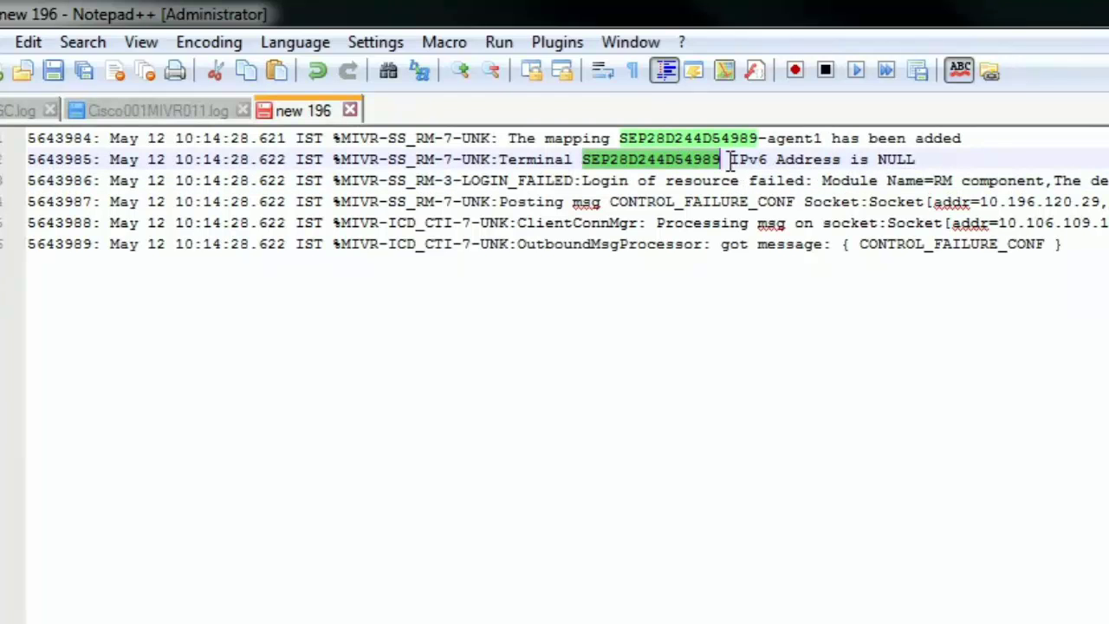
{"action": "left_click_drag", "start_coordinate": [732, 159], "coordinate": [774, 158]}
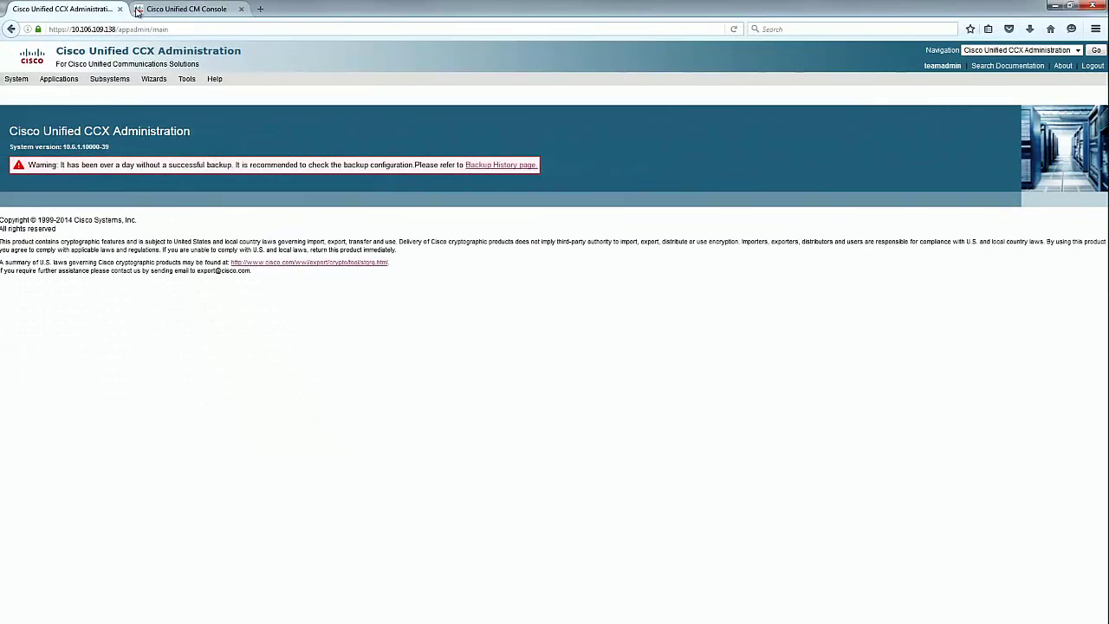
Under Device > Phone, search for device name SEP28D244D54989 in the Unified CM console.
{"action": "left_click", "coordinate": [188, 10]}
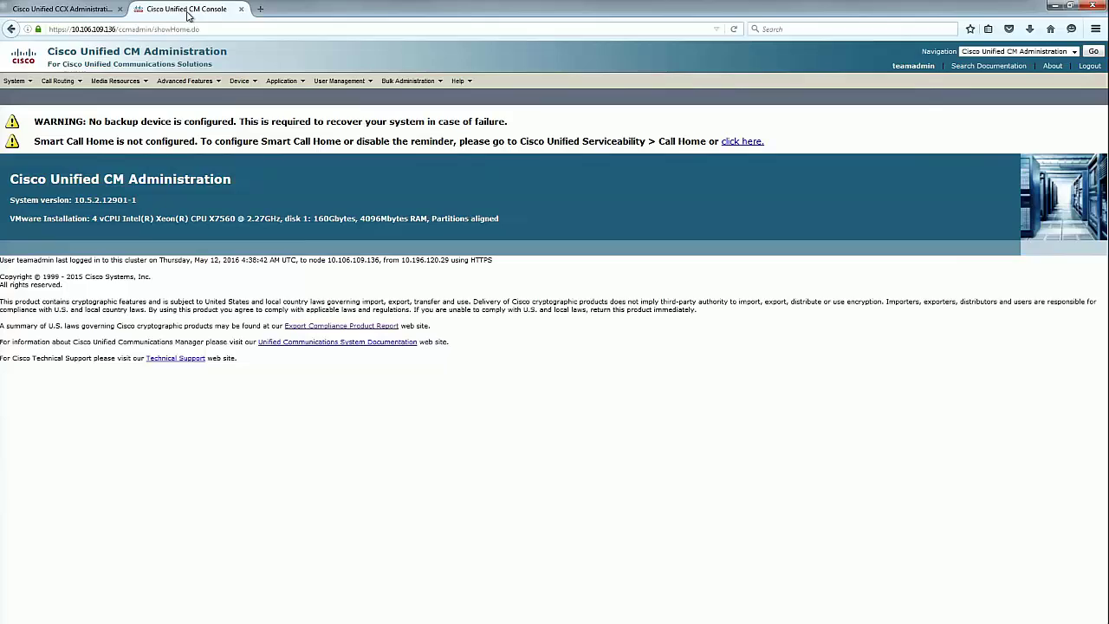
{"action": "left_click", "coordinate": [239, 80]}
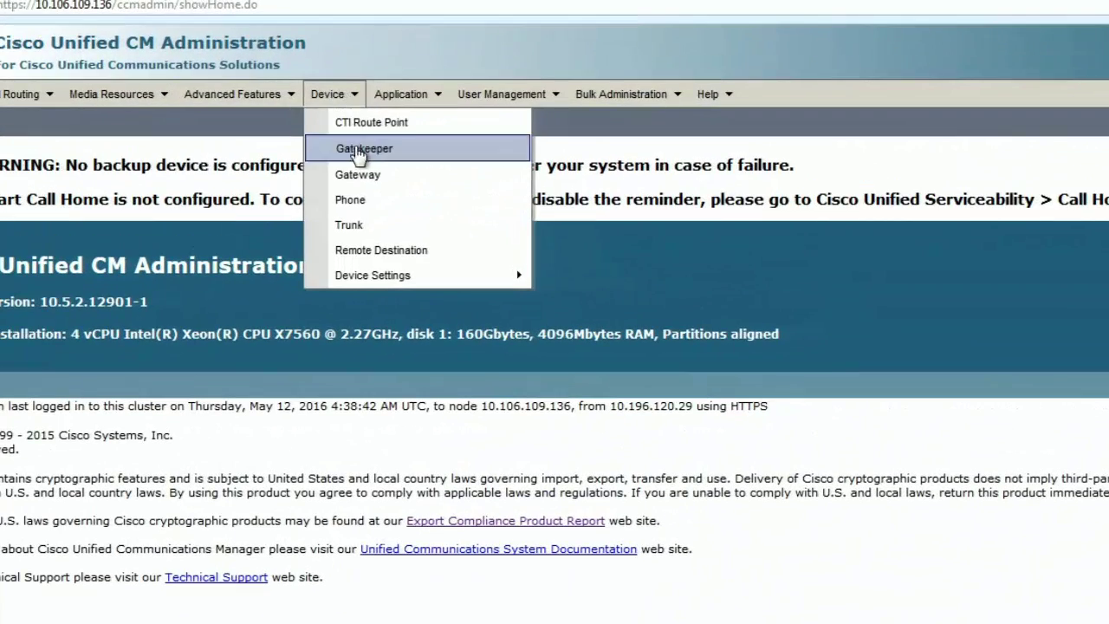
{"action": "left_click", "coordinate": [364, 199]}
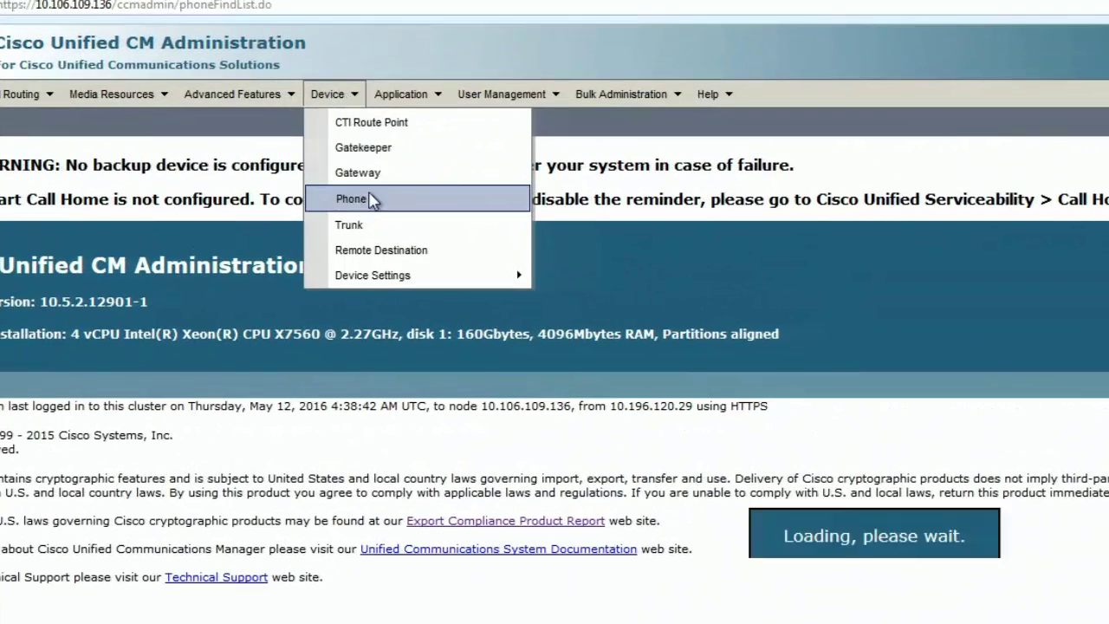
{"action": "key", "text": "ctrl+v"}
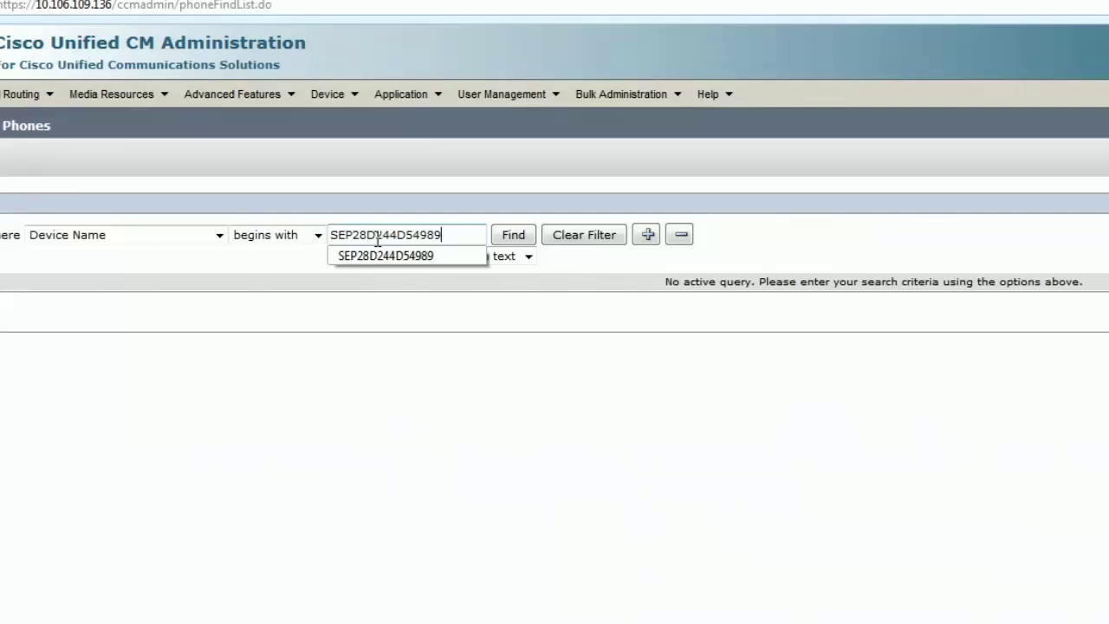
{"action": "left_click", "coordinate": [509, 237]}
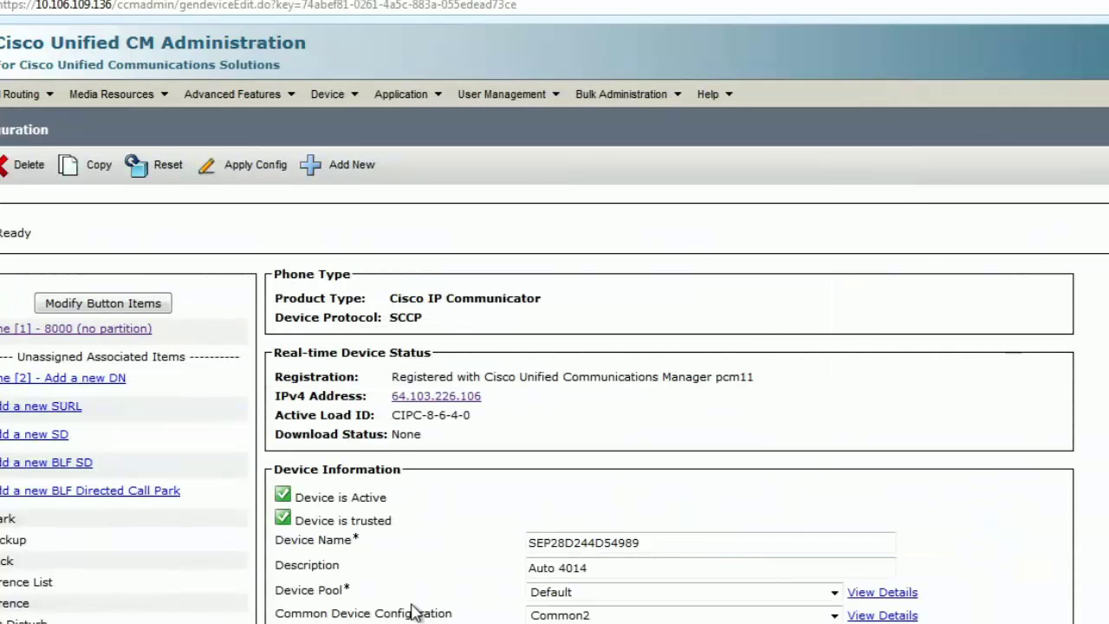
Highlight the phone's Common Device Configuration setting on its configuration page.
{"action": "left_click_drag", "start_coordinate": [283, 613], "coordinate": [459, 617]}
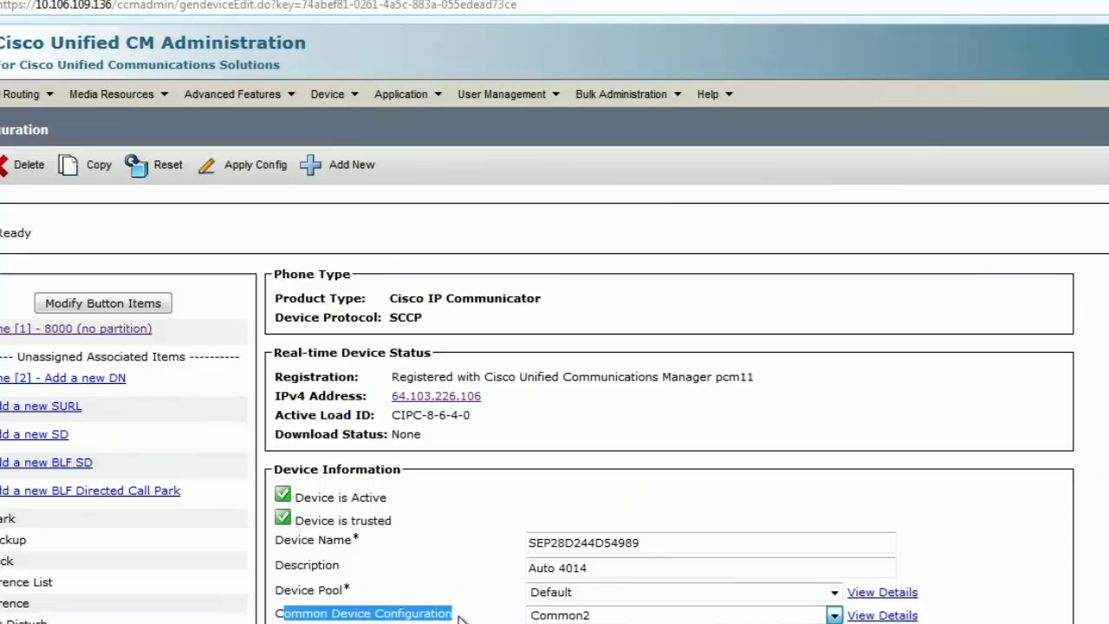
{"action": "left_click", "coordinate": [288, 615]}
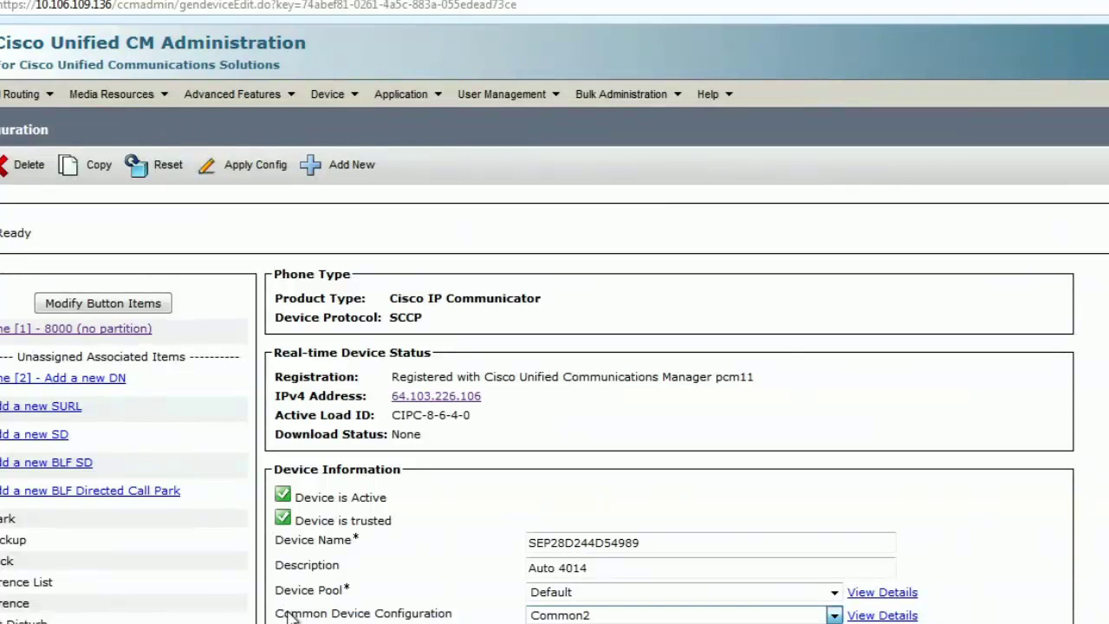
{"action": "left_click_drag", "start_coordinate": [289, 615], "coordinate": [384, 615]}
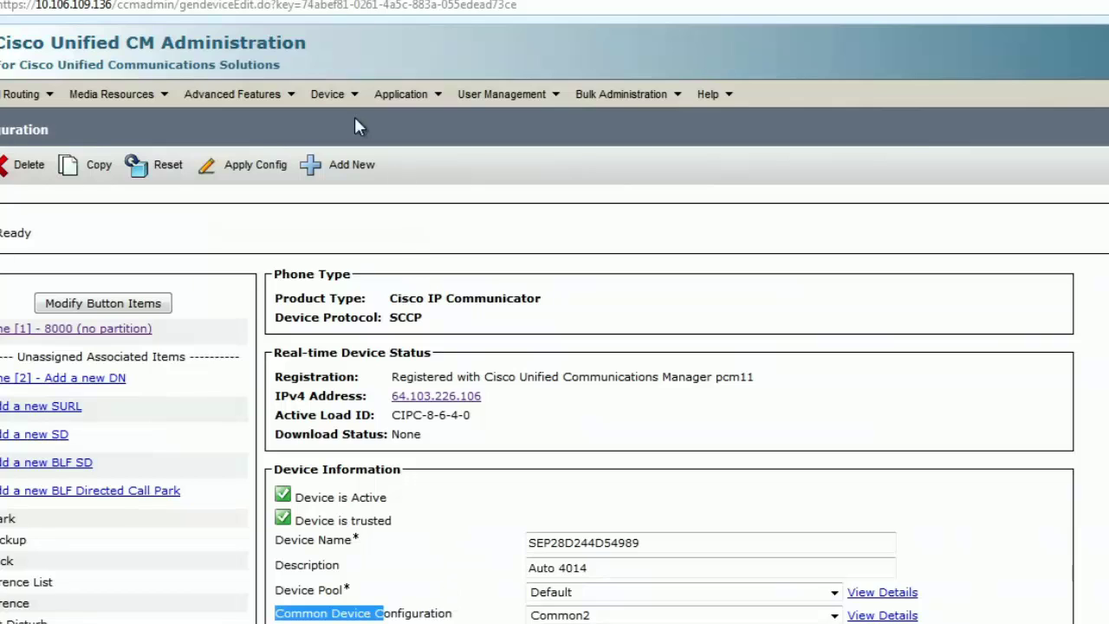
Go to Device > Device Settings > Common Device Configuration.
{"action": "left_click", "coordinate": [330, 94]}
{"action": "mouse_move", "coordinate": [520, 276]}
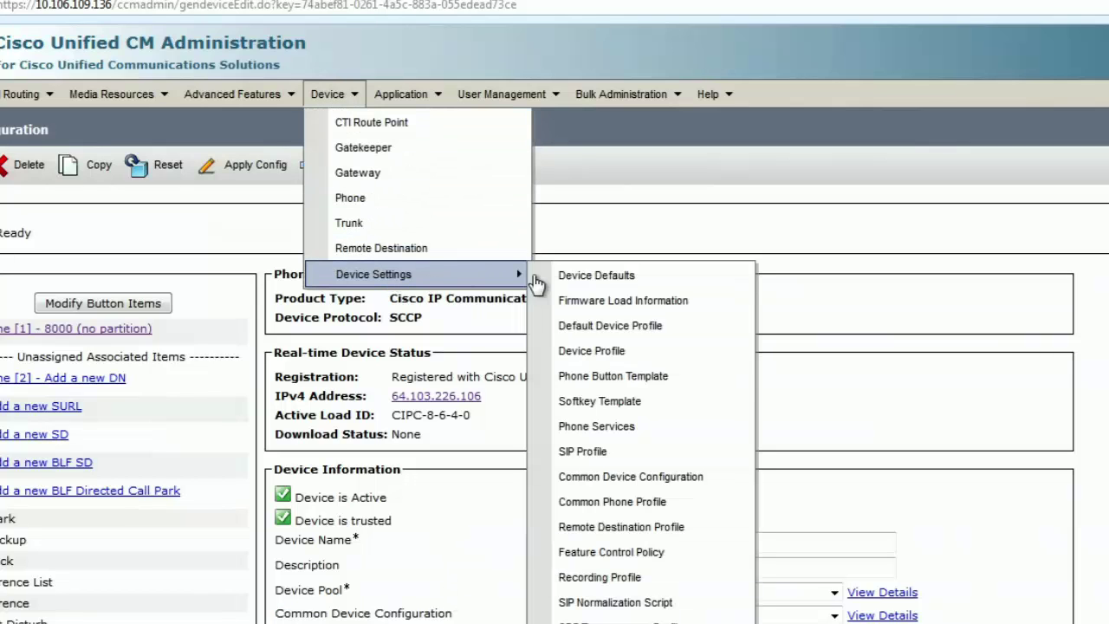
{"action": "left_click", "coordinate": [600, 485]}
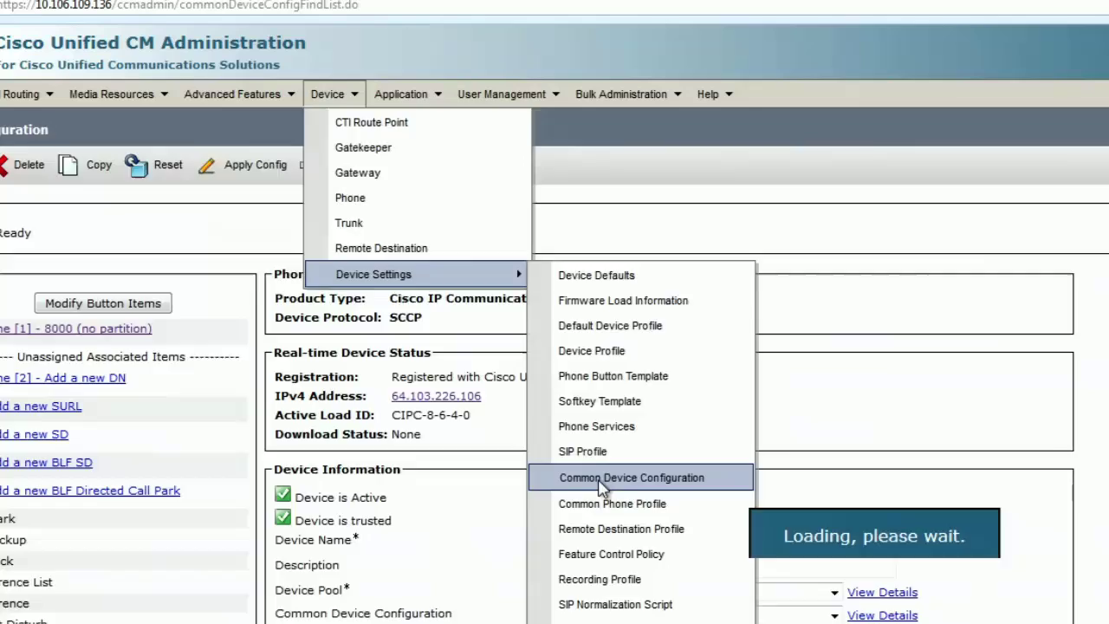
Open Common2 from the Find results, switch IP Addressing Mode to IPv4 Only, and save.
{"action": "left_click", "coordinate": [491, 234]}
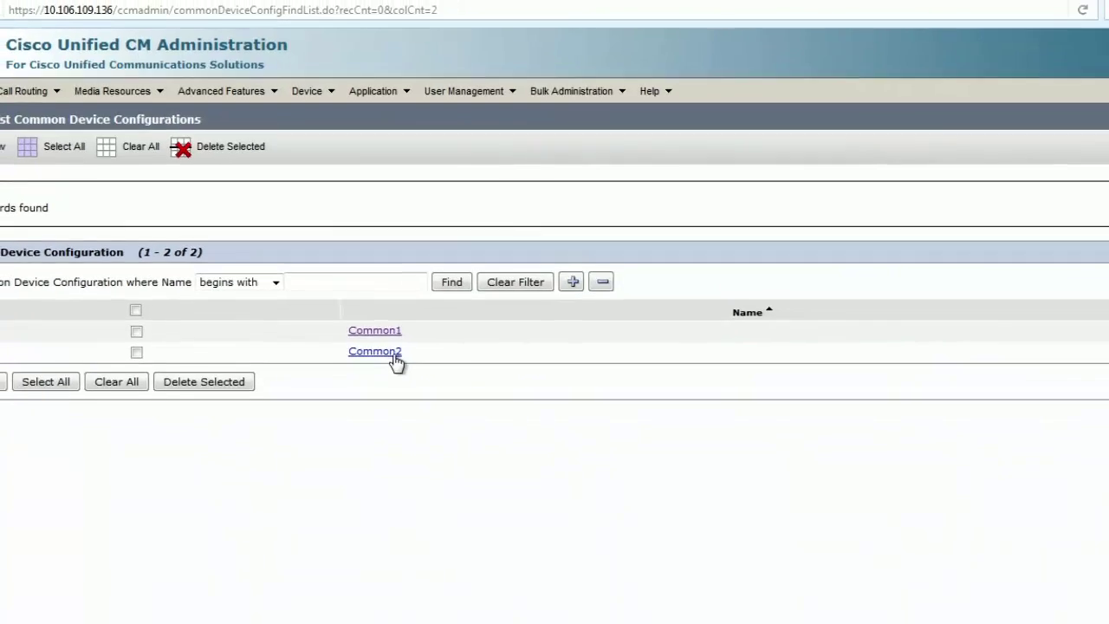
{"action": "left_click", "coordinate": [424, 388]}
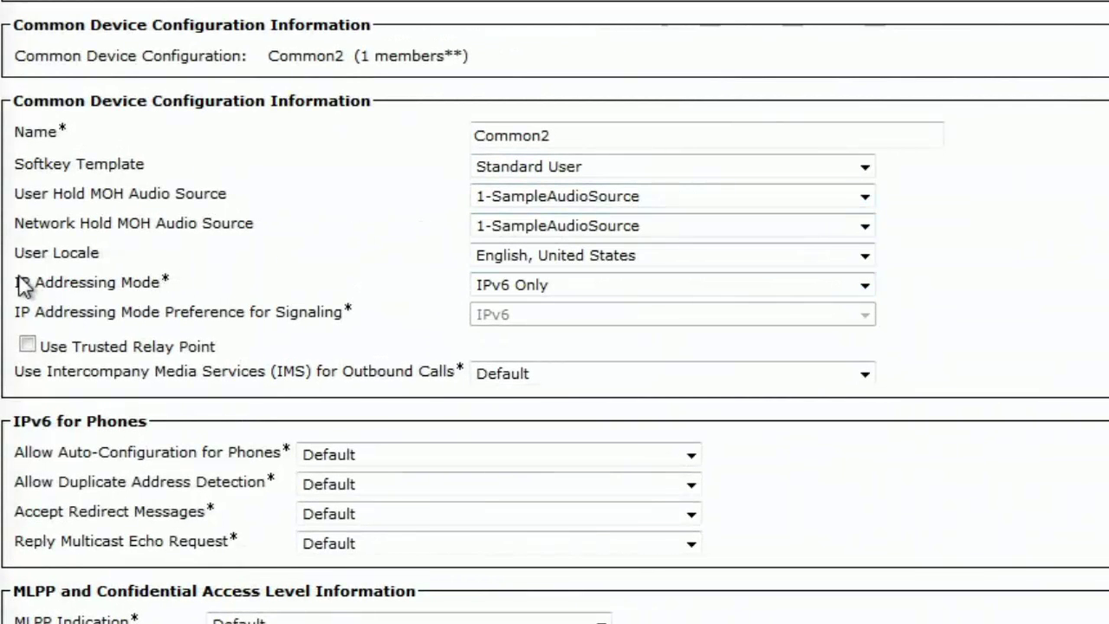
{"action": "left_click_drag", "start_coordinate": [19, 280], "coordinate": [173, 275]}
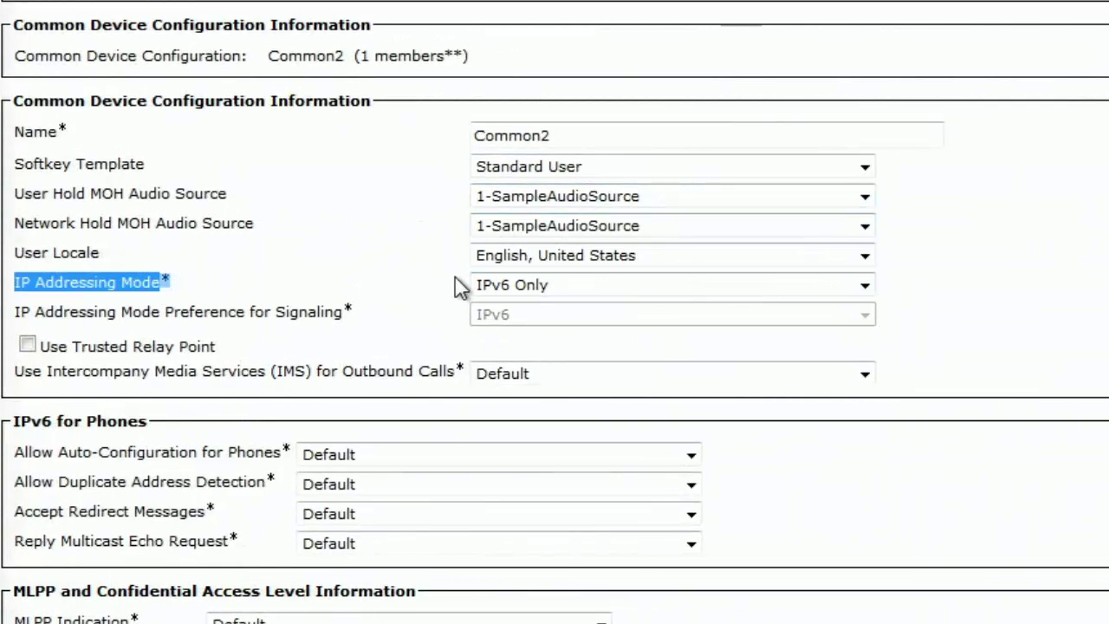
{"action": "left_click", "coordinate": [501, 293]}
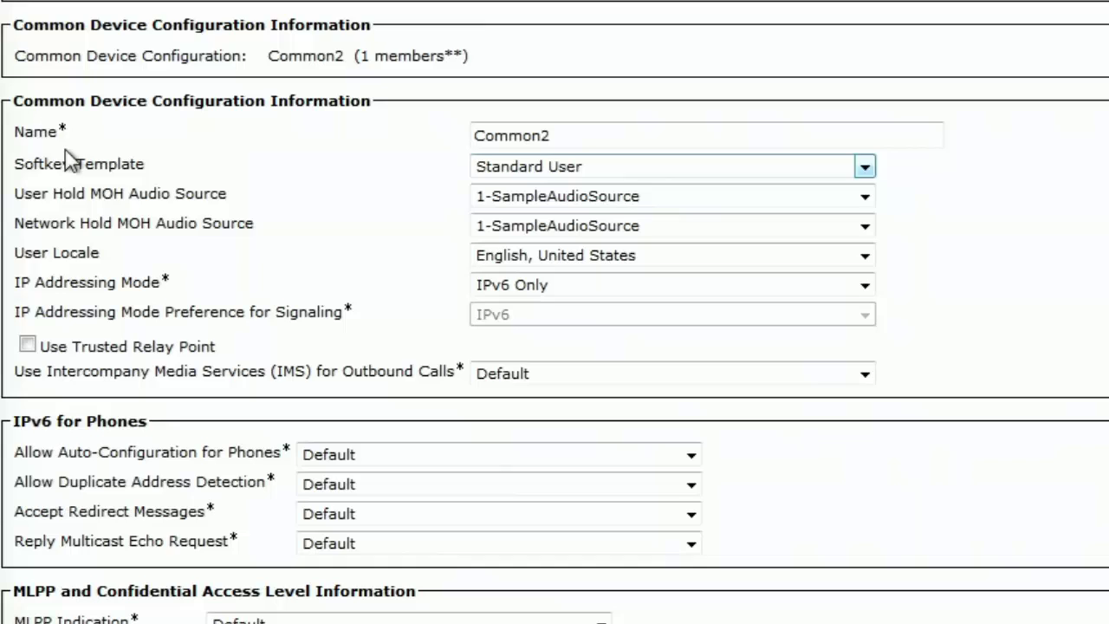
{"action": "left_click_drag", "start_coordinate": [16, 284], "coordinate": [179, 284]}
{"action": "left_click", "coordinate": [502, 288]}
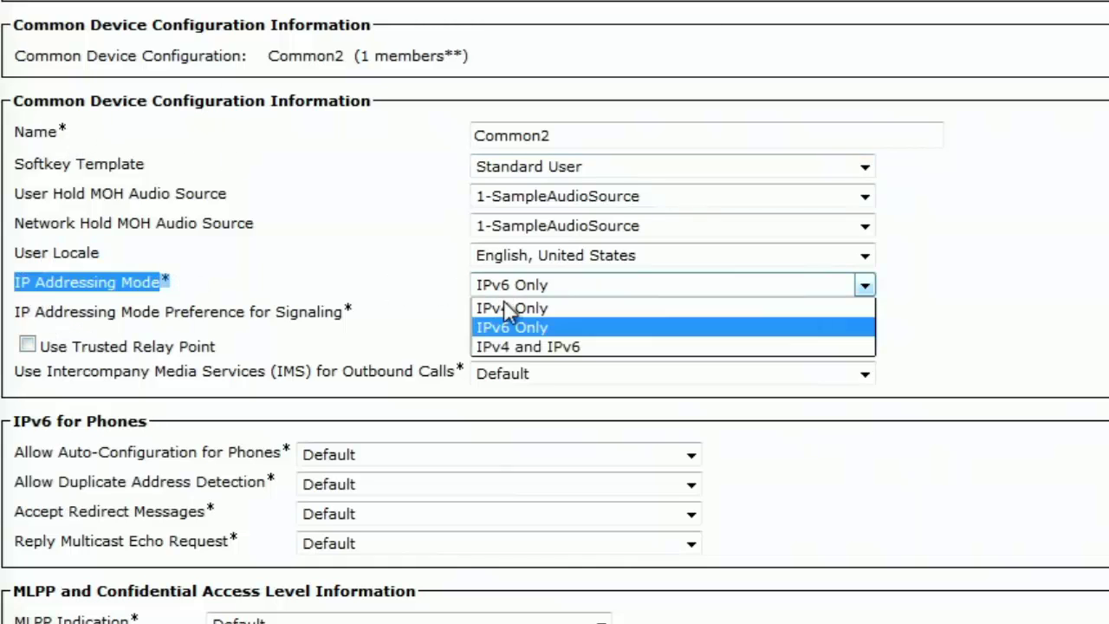
{"action": "left_click", "coordinate": [509, 309]}
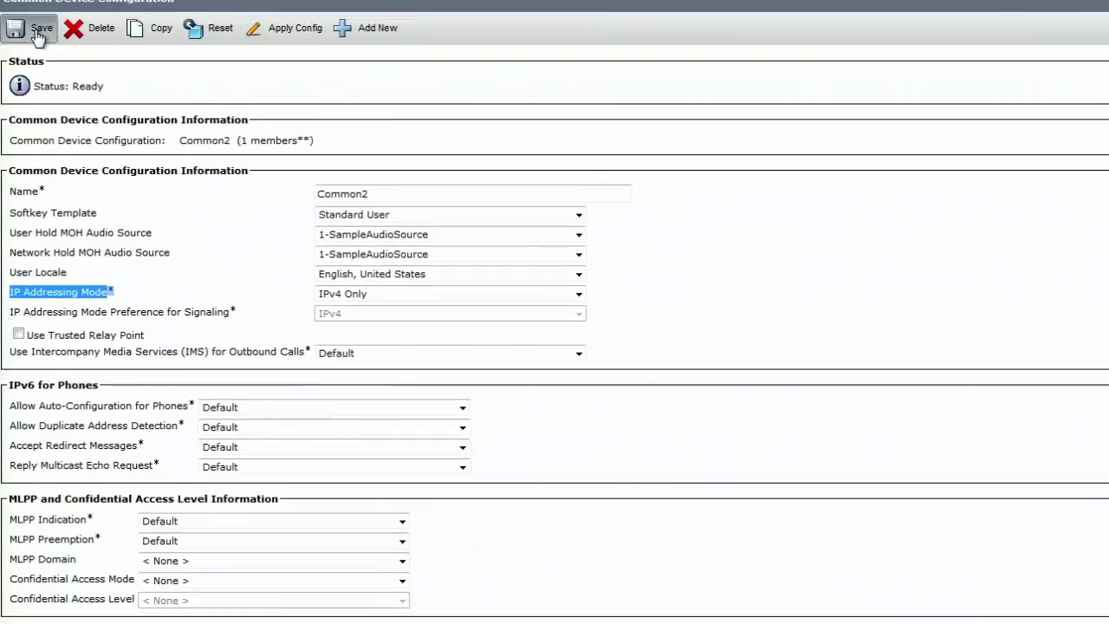
{"action": "left_click", "coordinate": [38, 33]}
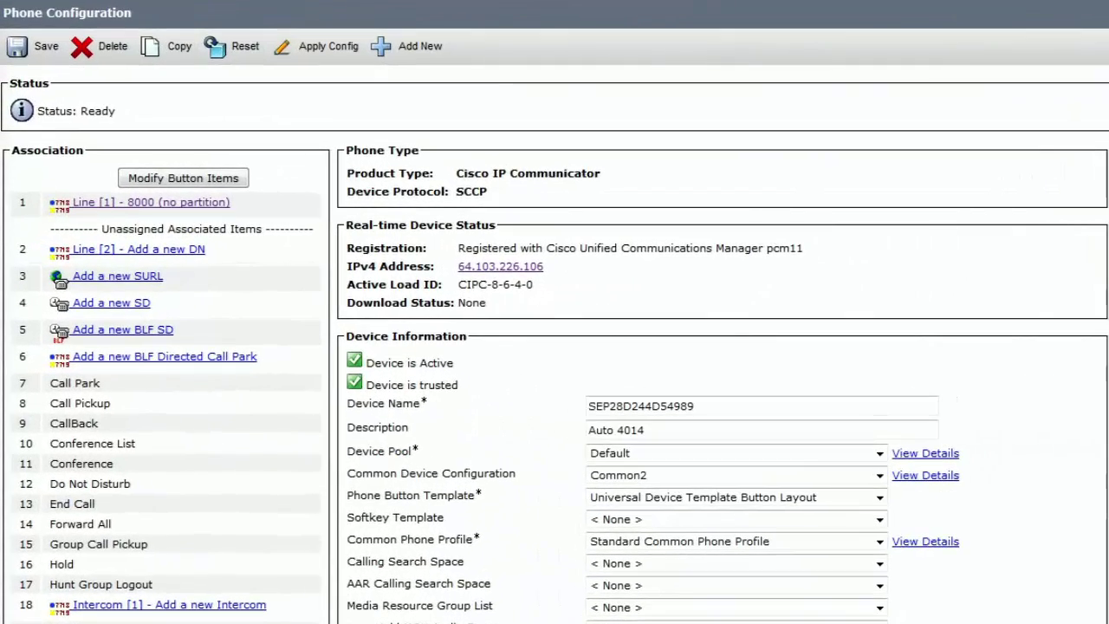
Reset phone SEP28D244D54989 from its configuration page via the Device Reset popup.
{"action": "left_click", "coordinate": [245, 46]}
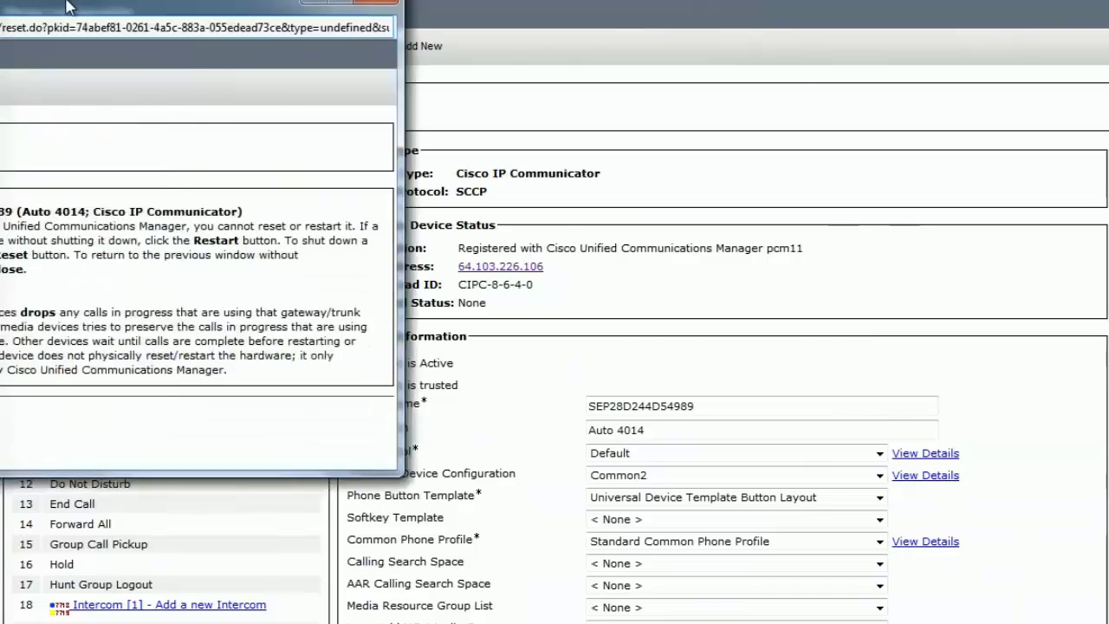
{"action": "left_click", "coordinate": [226, 431]}
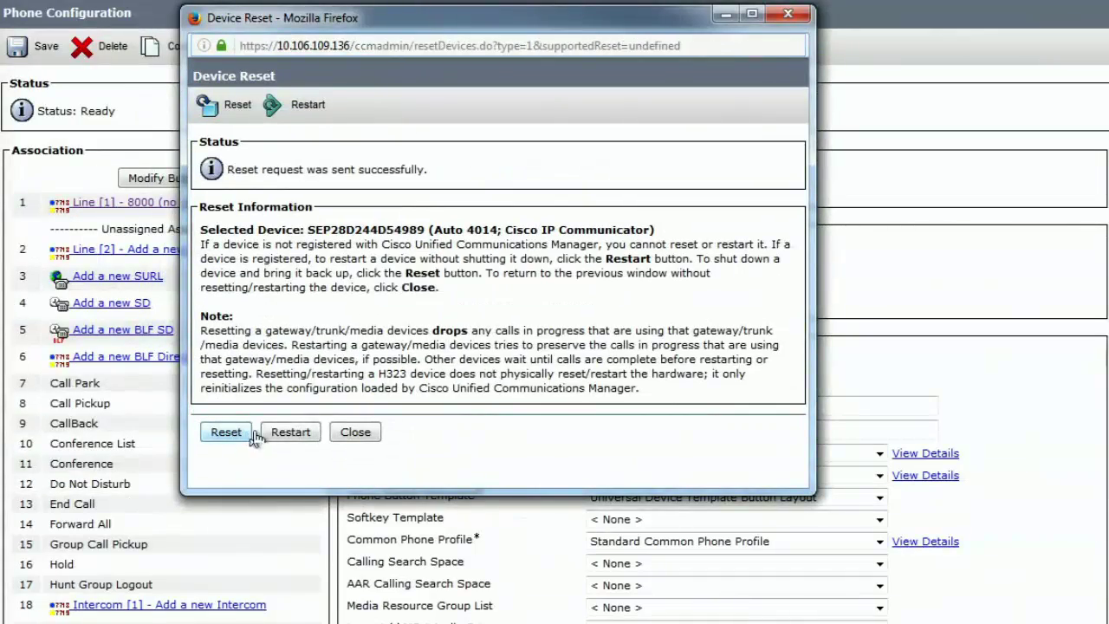